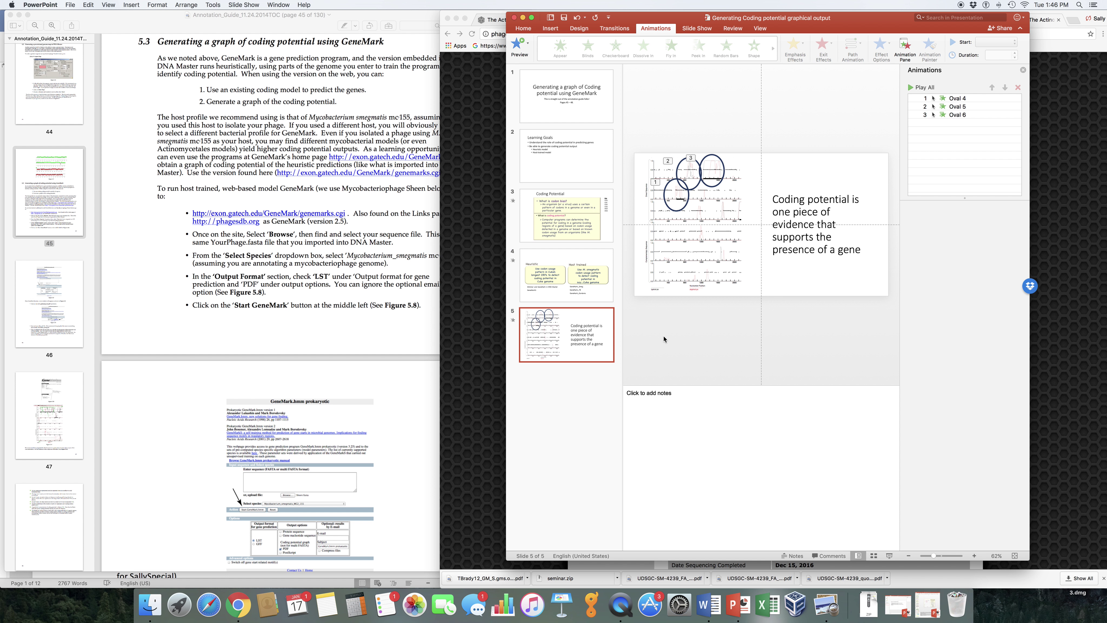
Put the PowerPoint deck away to reveal the browser on the TBrady12 PhagesDB page
{"action": "left_click", "coordinate": [523, 18]}
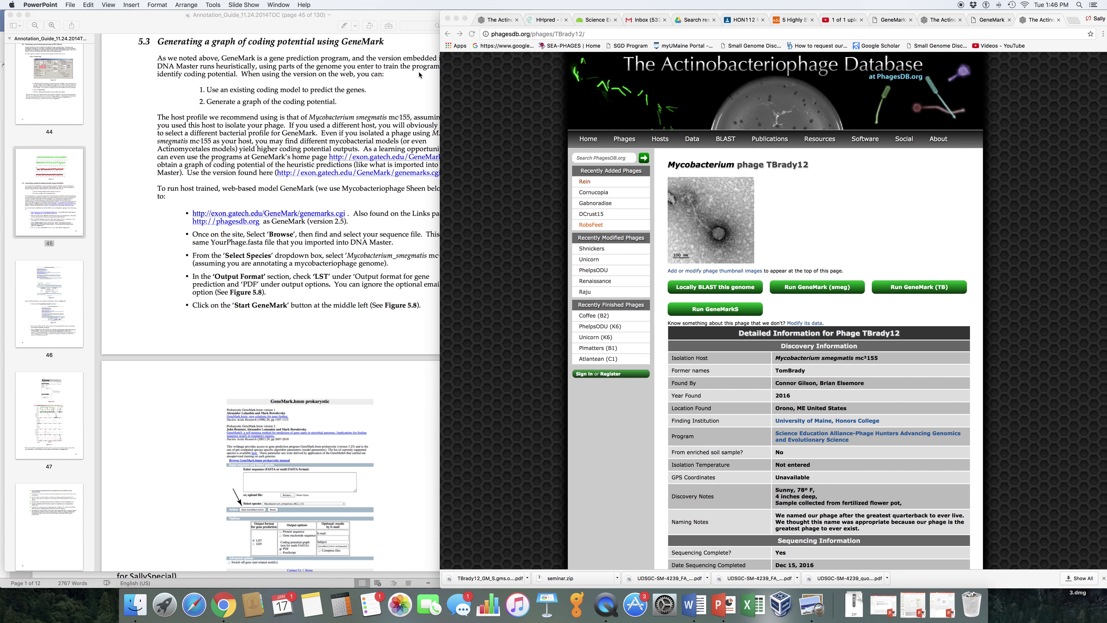
Place the Annotation Guide's section 5.3 beside the TBrady12 phage page and scroll down the page
{"action": "left_click", "coordinate": [419, 75]}
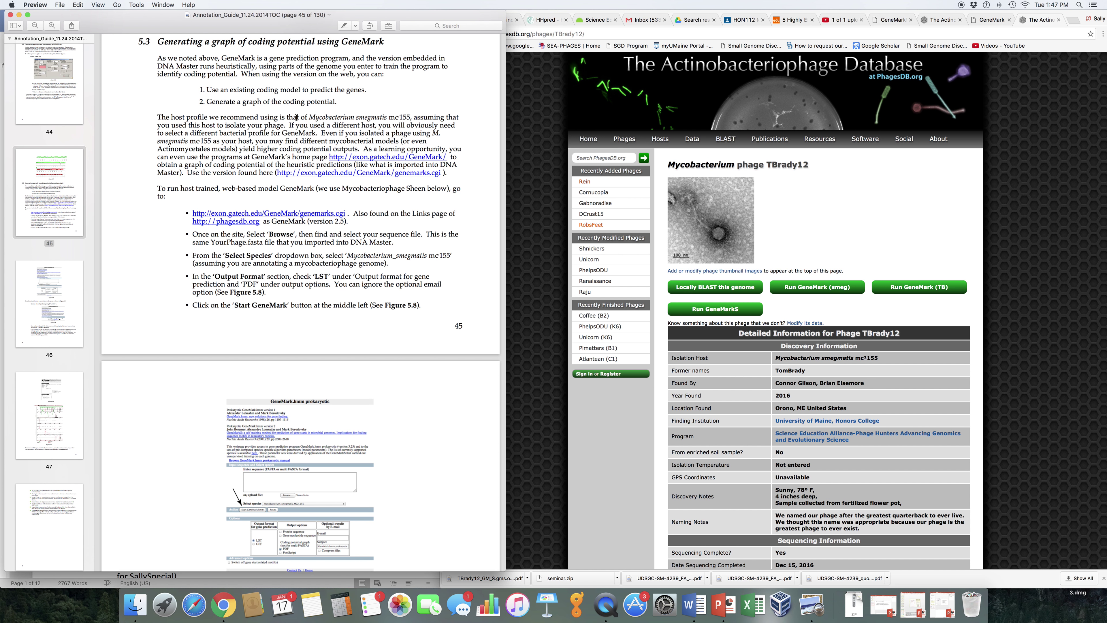
{"action": "left_click", "coordinate": [1049, 108]}
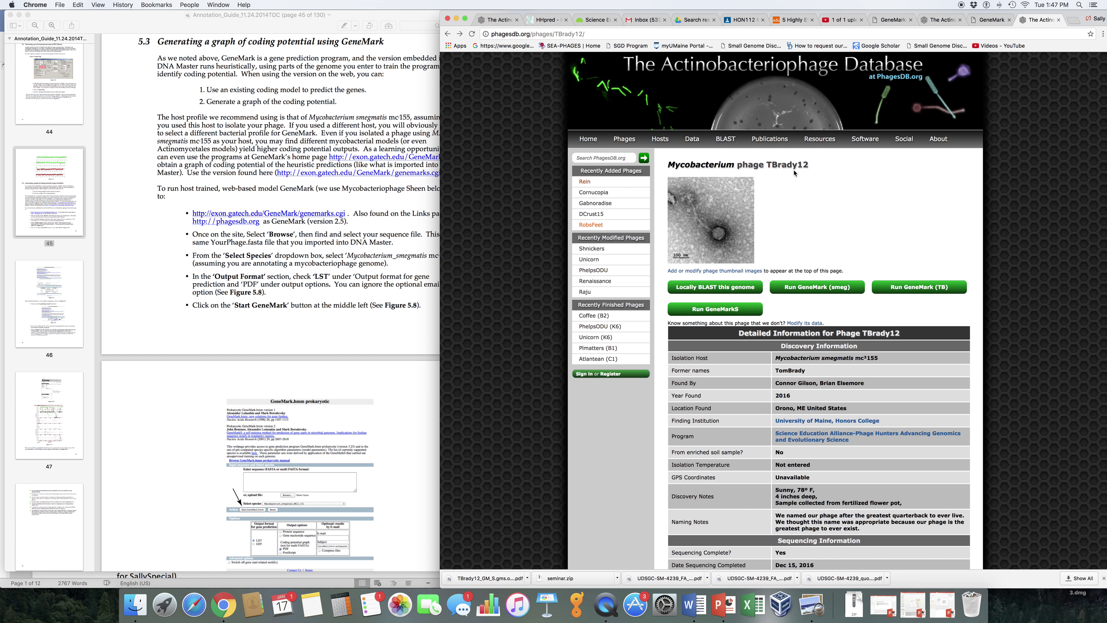
{"action": "scroll", "coordinate": [804, 212], "scroll_direction": "down", "scroll_amount": 2}
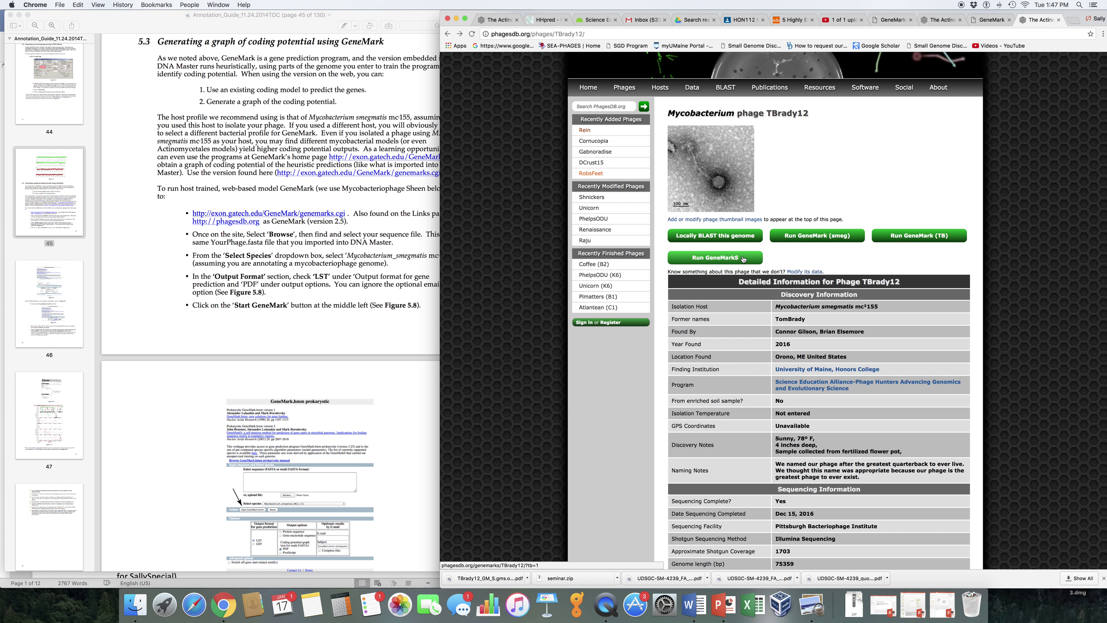
Run GeneMarkS on the TBrady12 genome and review the resulting coding-potential PDF
{"action": "left_click", "coordinate": [743, 259]}
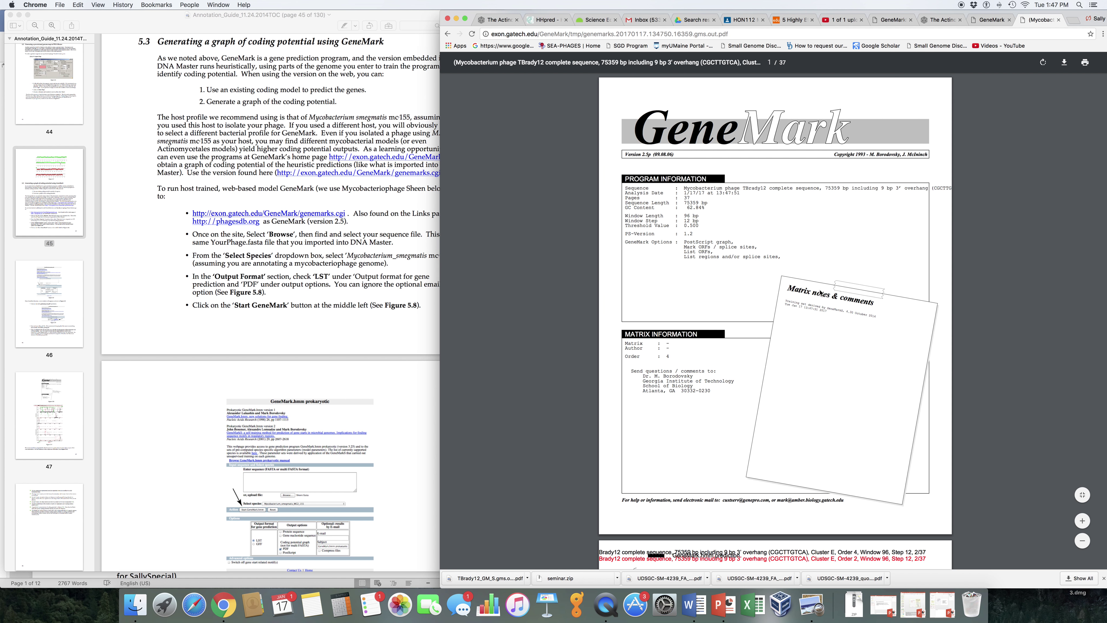
{"action": "scroll", "coordinate": [799, 352], "scroll_direction": "down", "scroll_amount": 15}
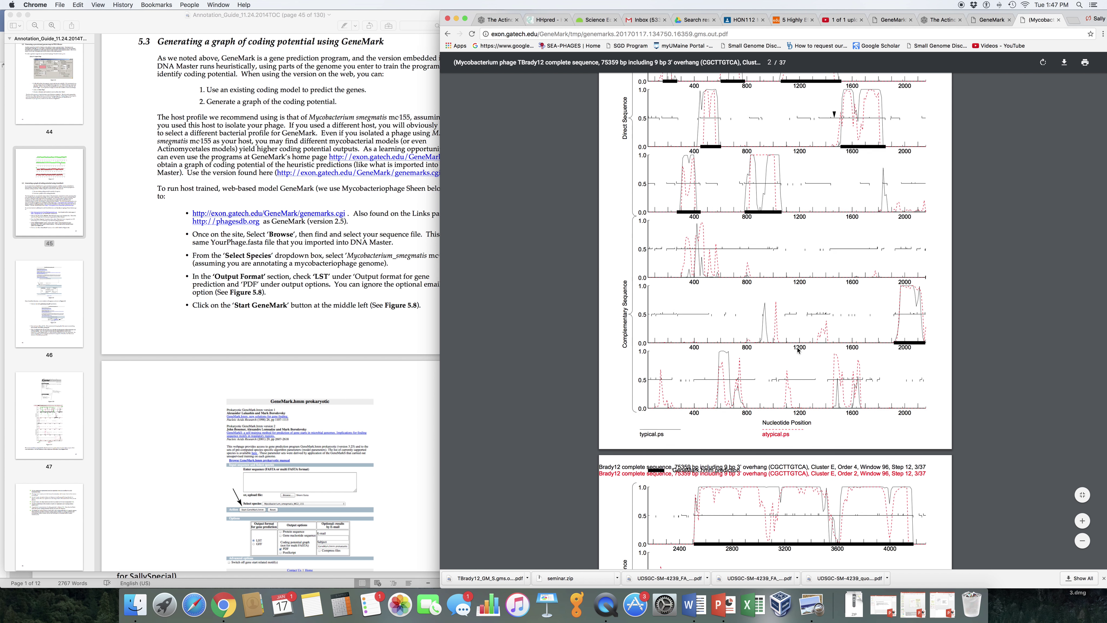
{"action": "scroll", "coordinate": [798, 350], "scroll_direction": "down", "scroll_amount": 10}
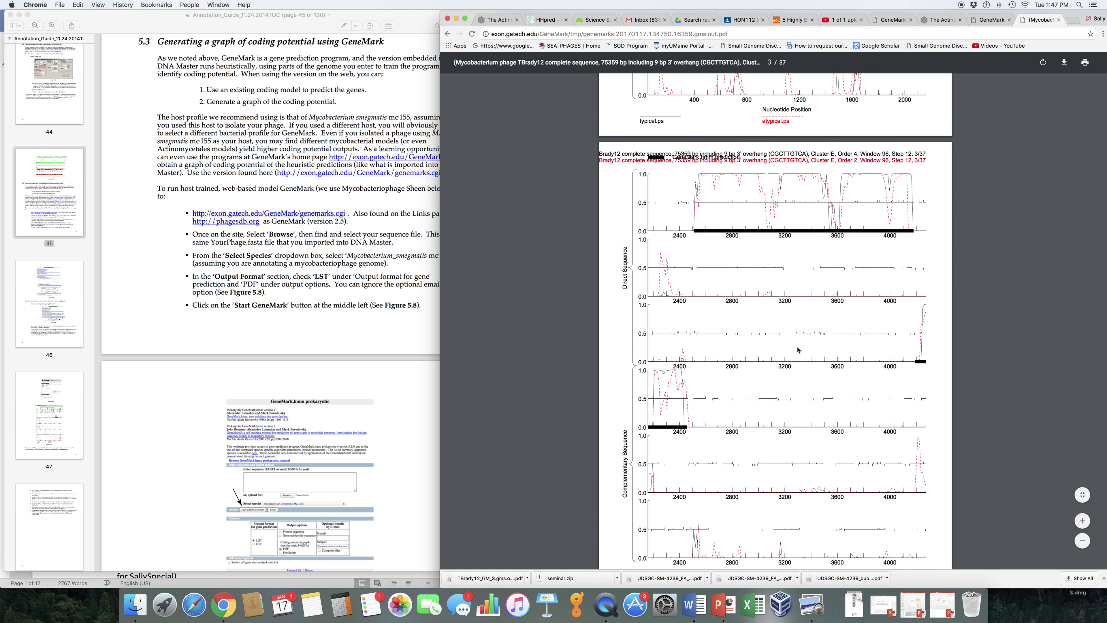
{"action": "scroll", "coordinate": [798, 350], "scroll_direction": "up", "scroll_amount": 20}
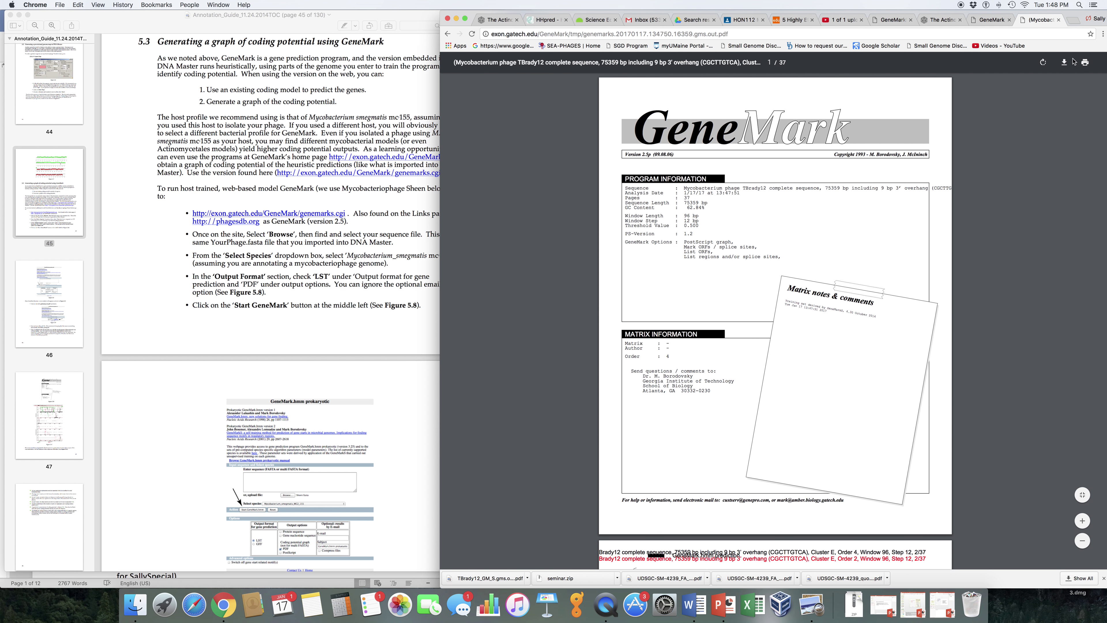
Download the GeneMarkS PDF to the Desktop as TB12_GM_S.gms.out.pdf
{"action": "left_click", "coordinate": [1065, 62]}
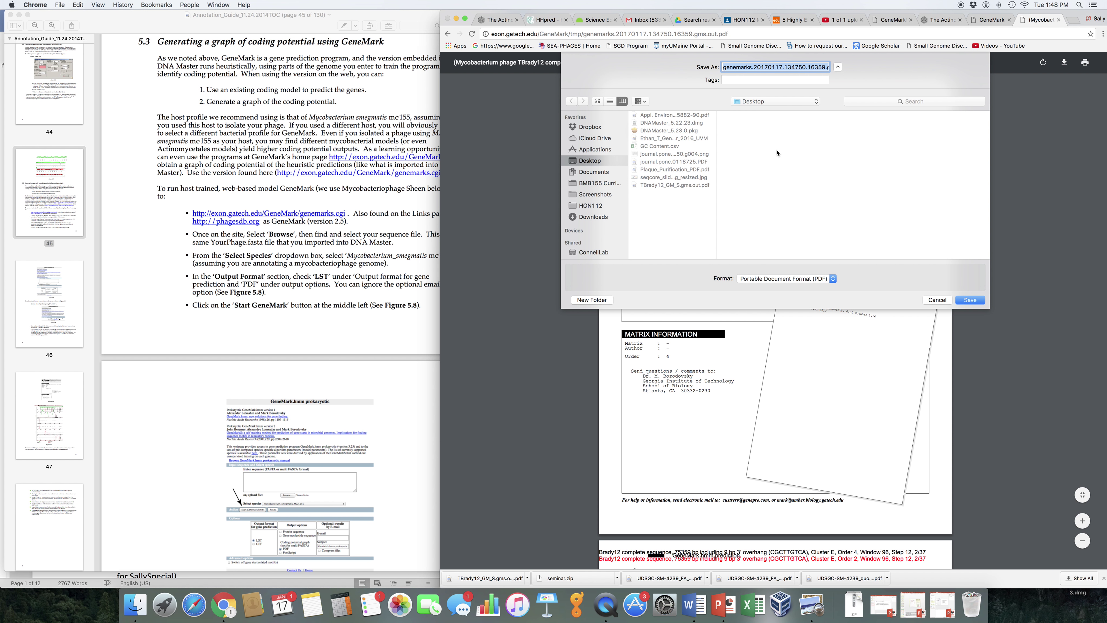
{"action": "left_click", "coordinate": [819, 66]}
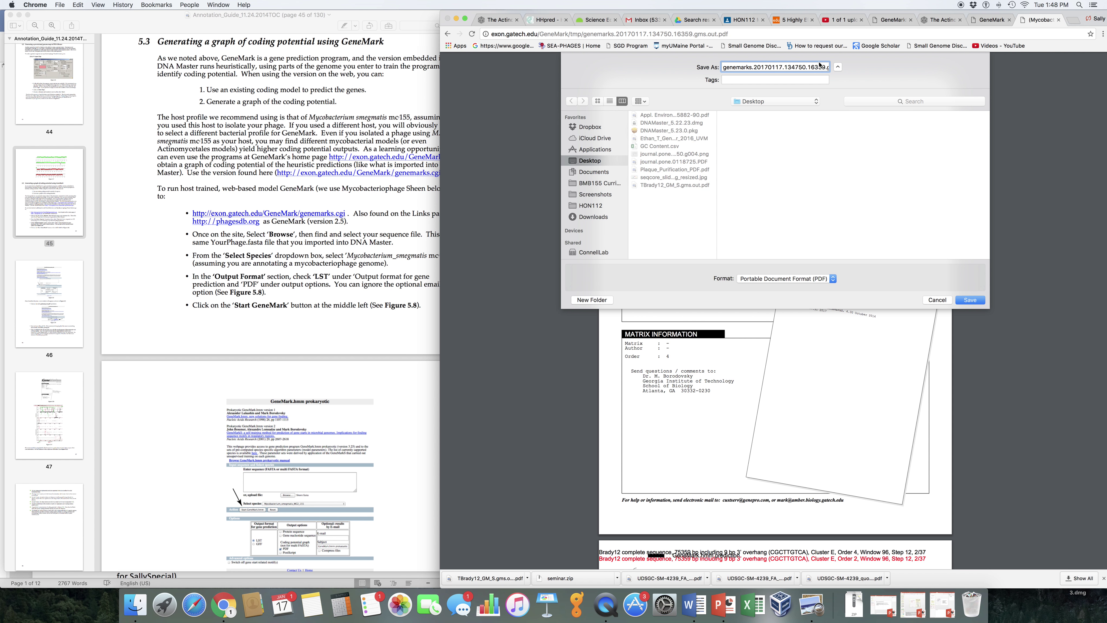
{"action": "left_click_drag", "start_coordinate": [723, 67], "coordinate": [792, 69]}
{"action": "type", "text": "TB12"}
{"action": "key", "text": "Delete"}
{"action": "type", "text": "_sme"}
{"action": "key", "text": "BackSpace"}
{"action": "key", "text": "BackSpace"}
{"action": "key", "text": "BackSpace"}
{"action": "type", "text": "GM_S"}
{"action": "left_click", "coordinate": [970, 300]}
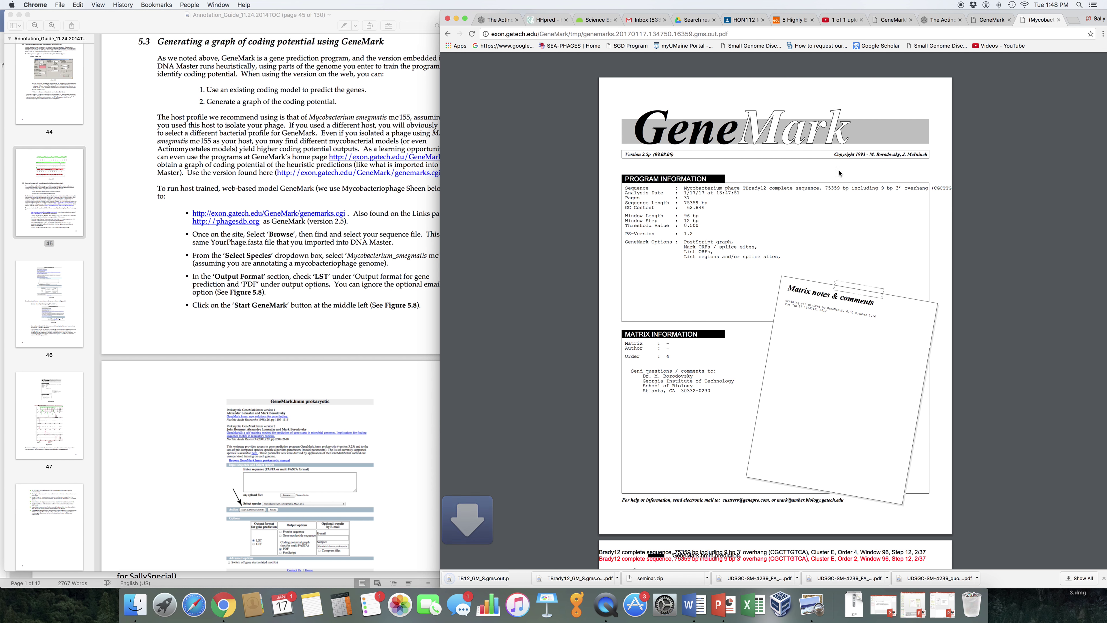
{"action": "left_click", "coordinate": [447, 34]}
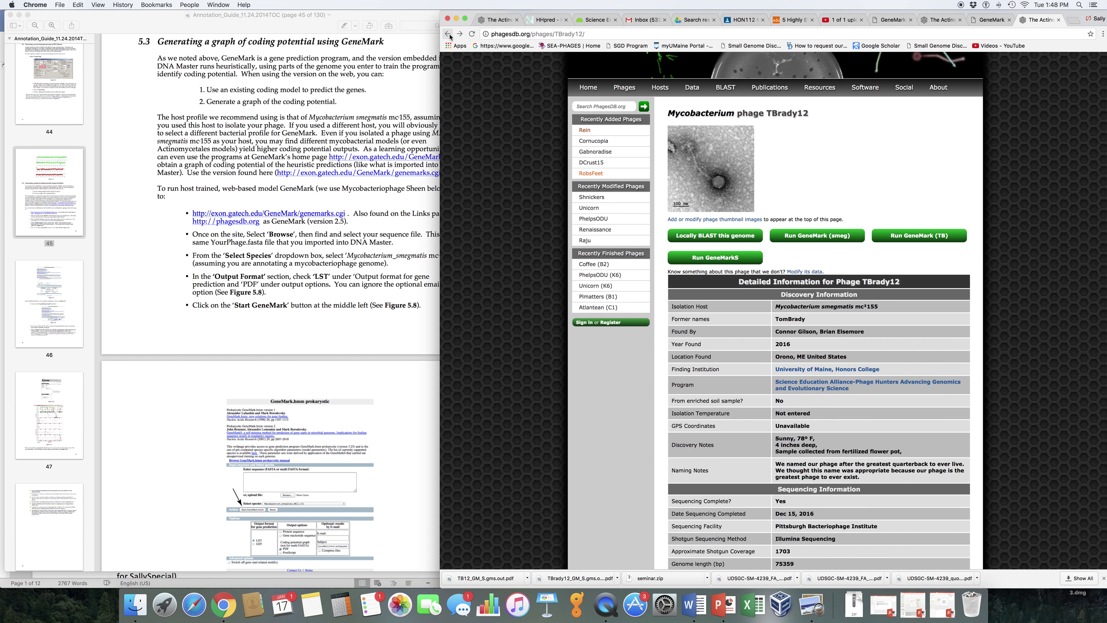
Run smegmatis-trained GeneMark on TBrady12 and save its PDF as TB12_GM_smeg.gms.out.pdf
{"action": "left_click", "coordinate": [817, 237]}
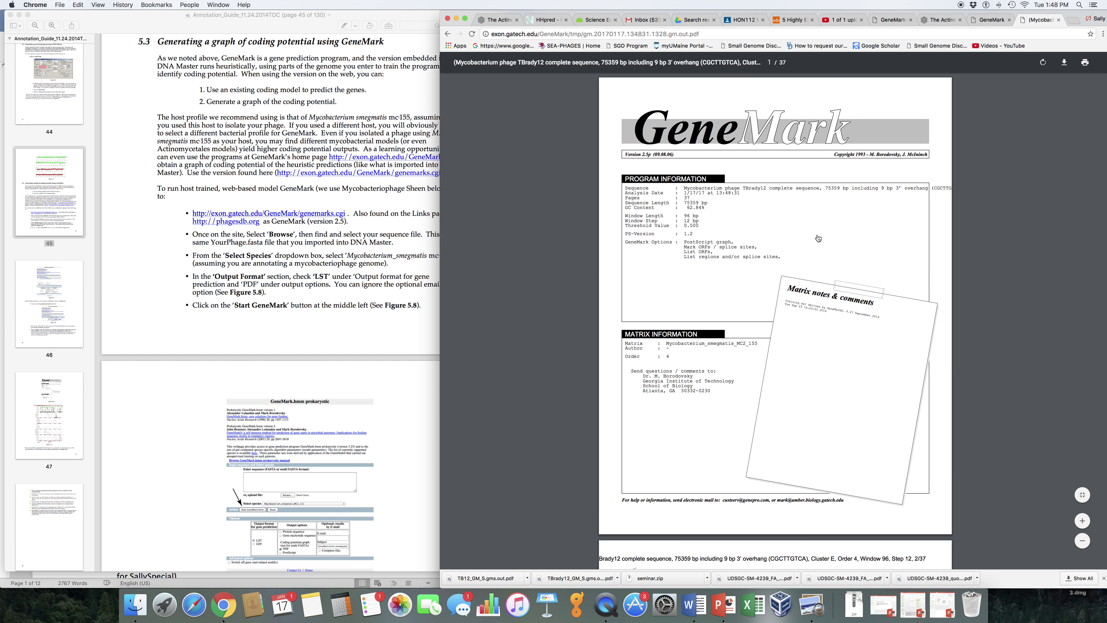
{"action": "scroll", "coordinate": [806, 325], "scroll_direction": "down", "scroll_amount": 2}
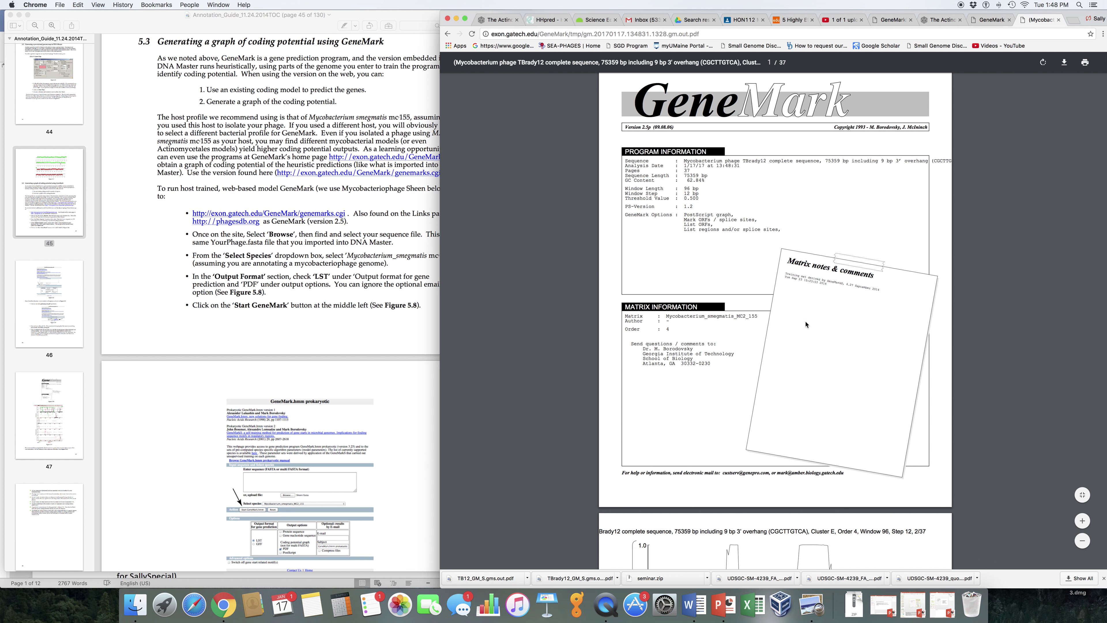
{"action": "left_click", "coordinate": [1063, 63]}
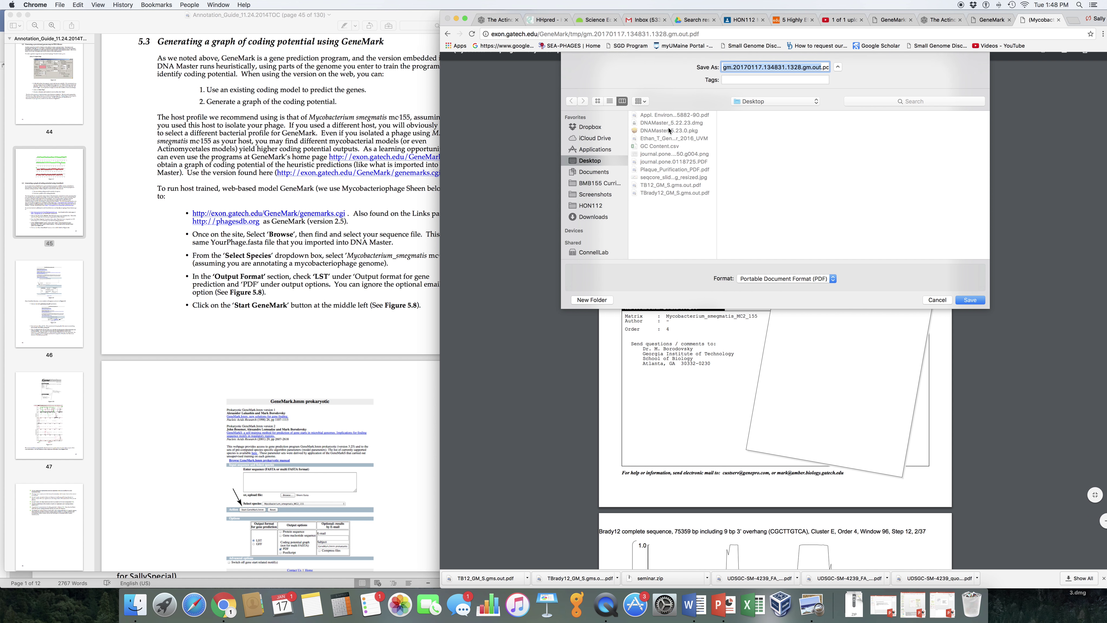
{"action": "left_click", "coordinate": [679, 187]}
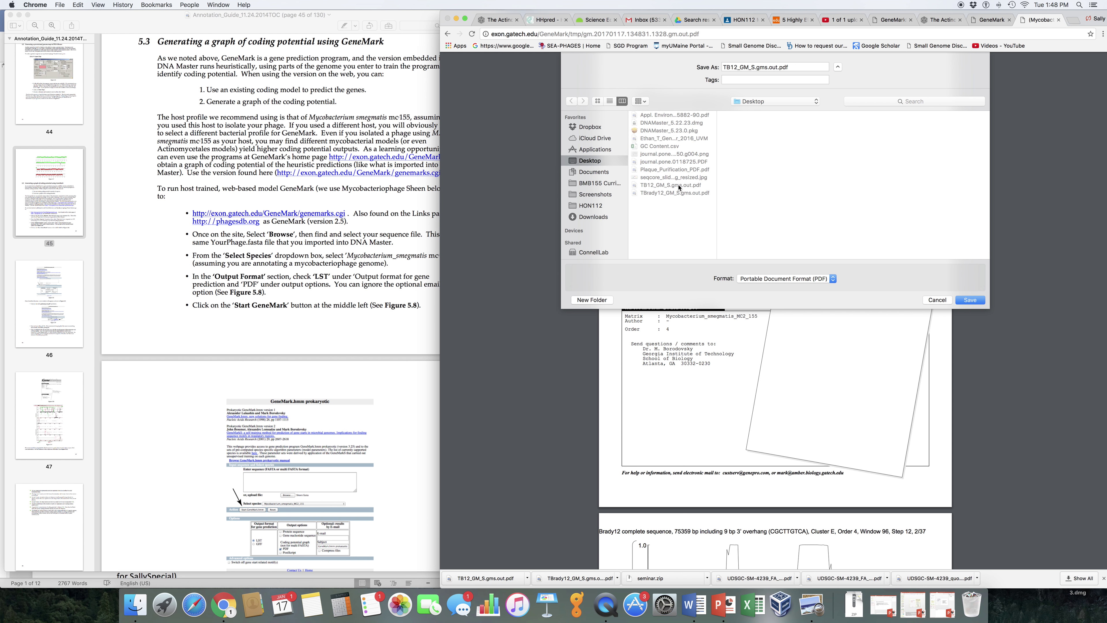
{"action": "left_click", "coordinate": [759, 67]}
{"action": "left_click_drag", "start_coordinate": [752, 68], "coordinate": [755, 68]}
{"action": "type", "text": "smeg"}
{"action": "left_click", "coordinate": [977, 300]}
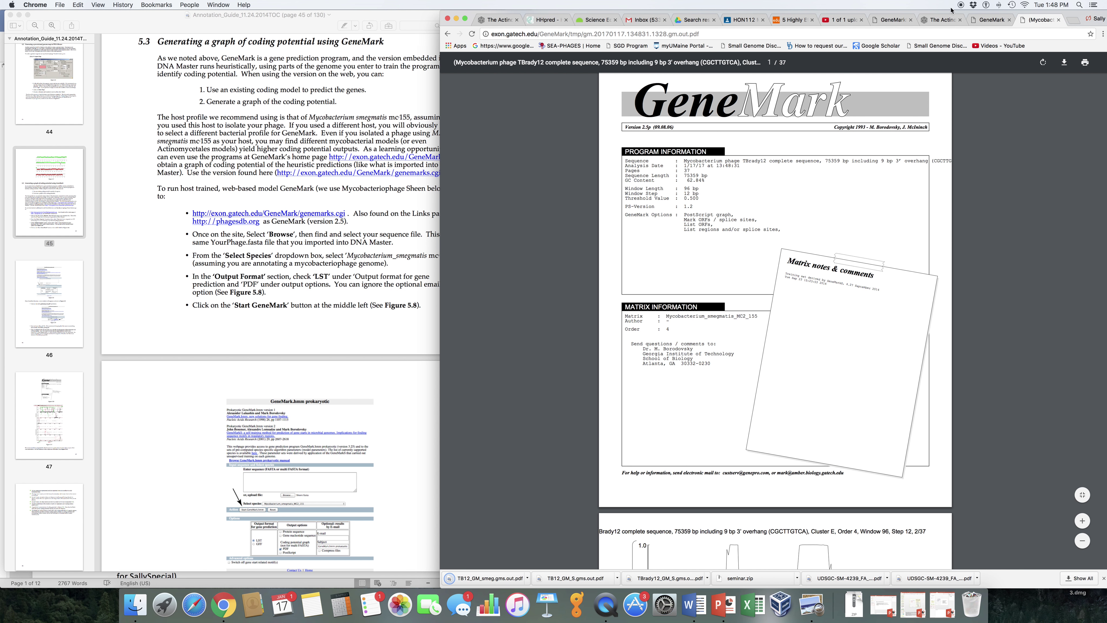
{"action": "left_click", "coordinate": [448, 33]}
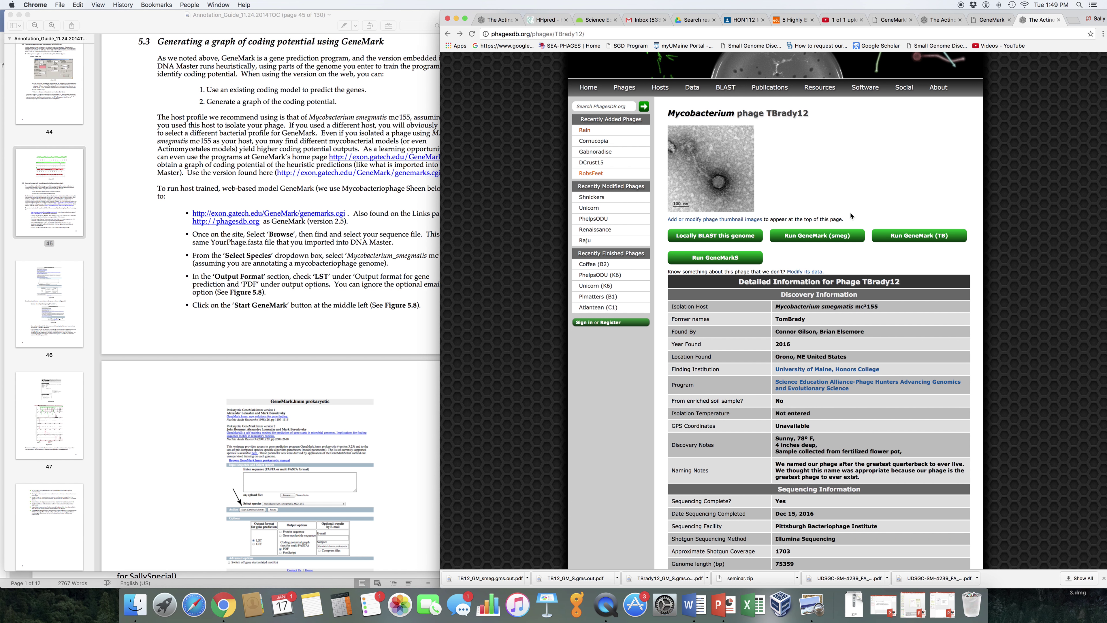
Open GeneMark's version 2.5 input page from PhagesDB's Useful Links page
{"action": "left_click", "coordinate": [877, 19]}
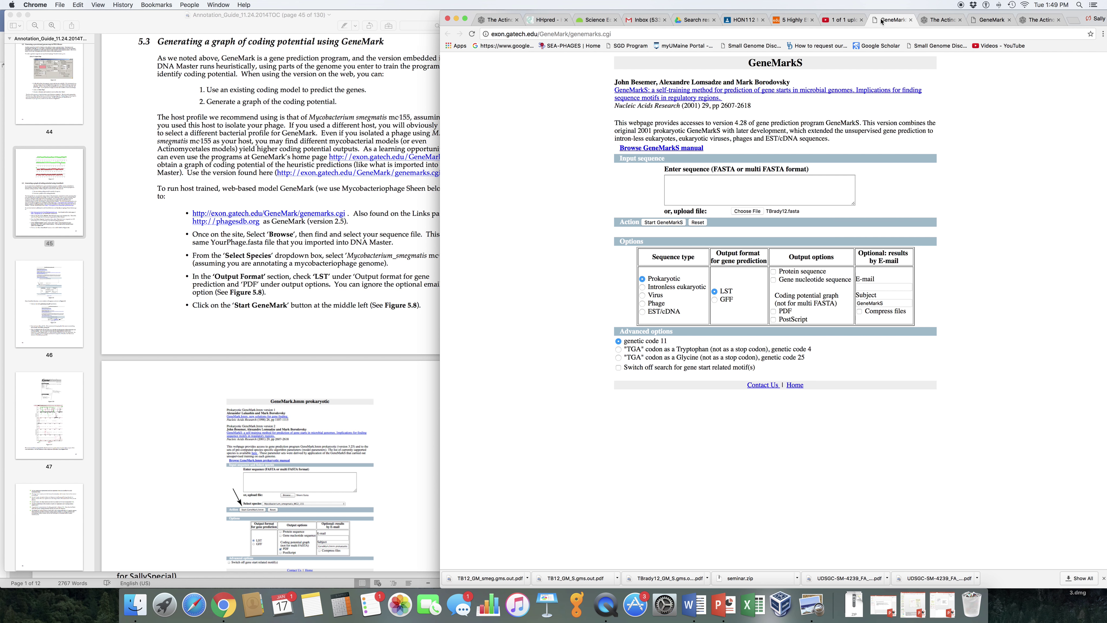
{"action": "left_click", "coordinate": [935, 22]}
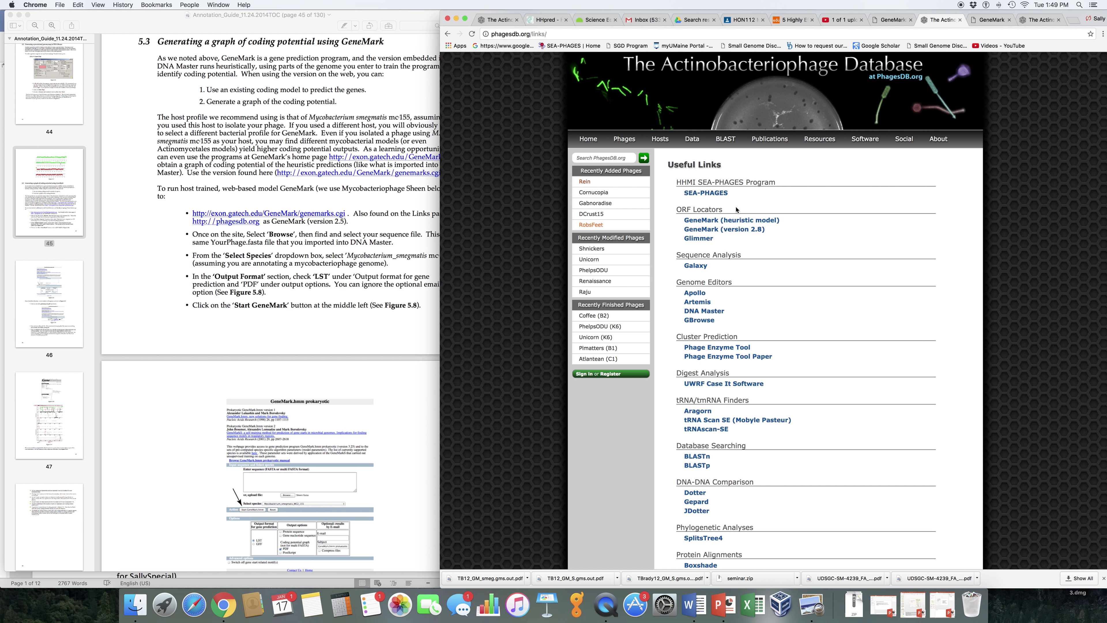
{"action": "mouse_move", "coordinate": [733, 150]}
{"action": "mouse_move", "coordinate": [820, 141]}
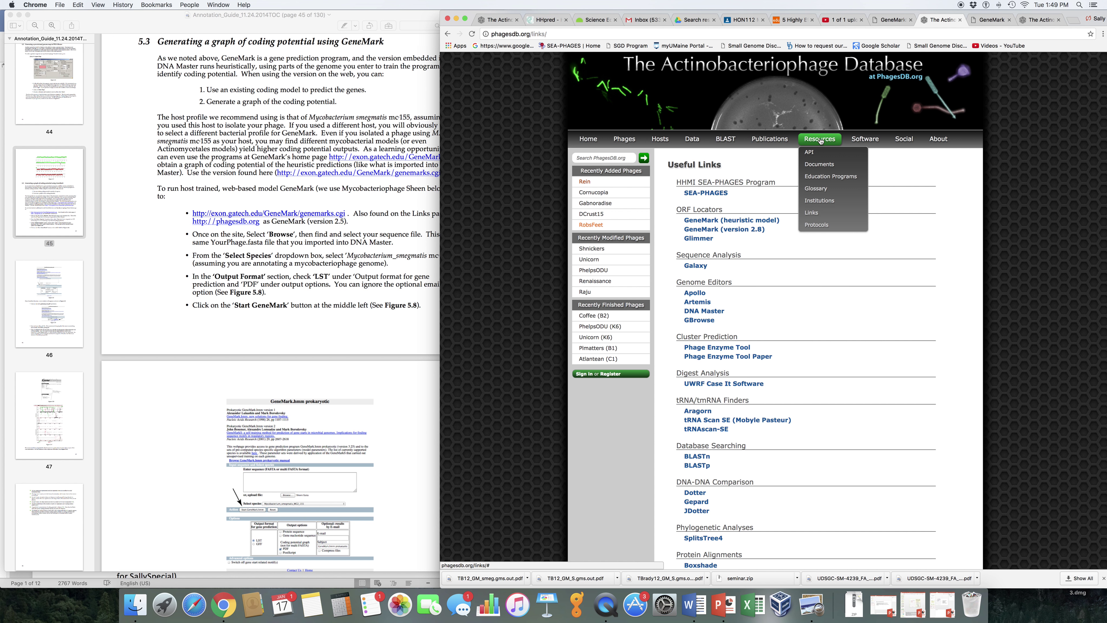
{"action": "left_click", "coordinate": [820, 217]}
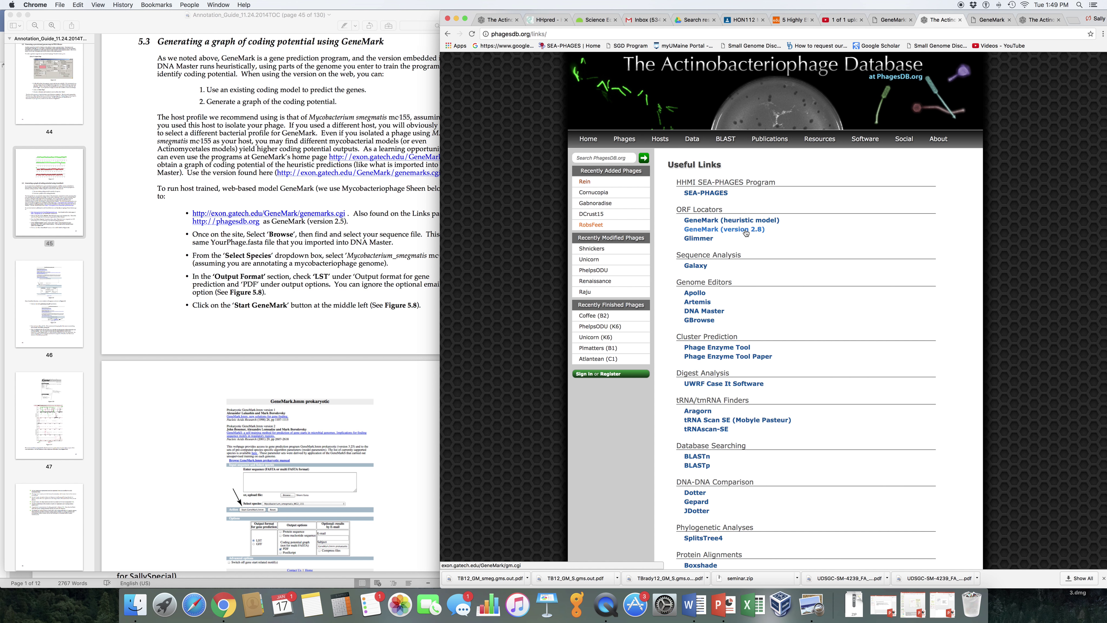
{"action": "left_click", "coordinate": [746, 230]}
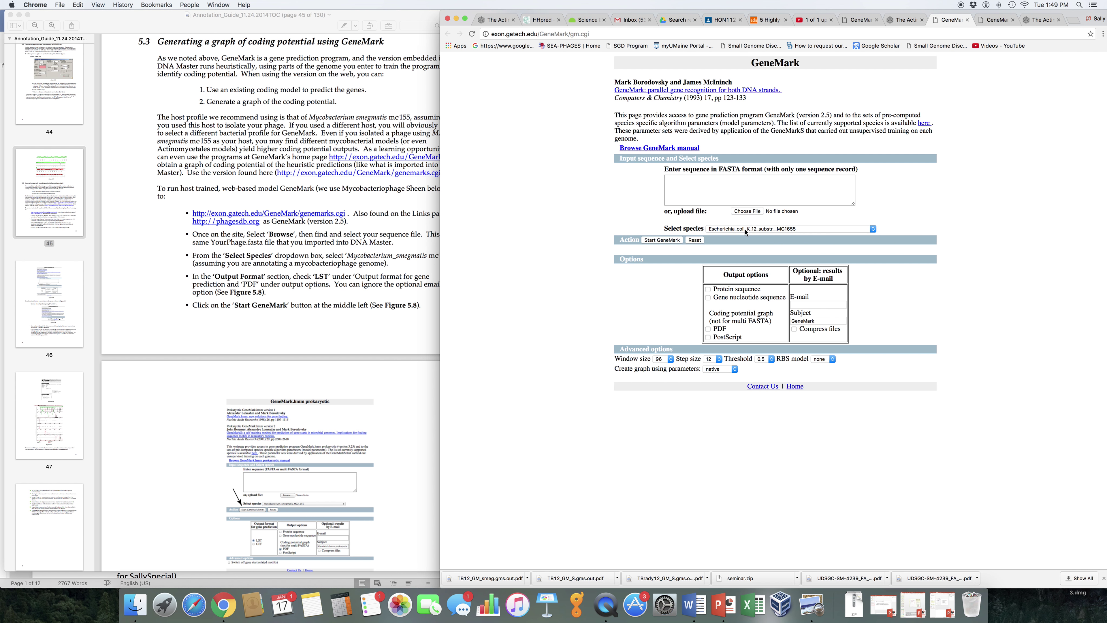
Attach SallySpecial.fasta from BMB155 Curriculum > Genome Sequences 2017 > SallySpecial as the upload
{"action": "left_click", "coordinate": [746, 211]}
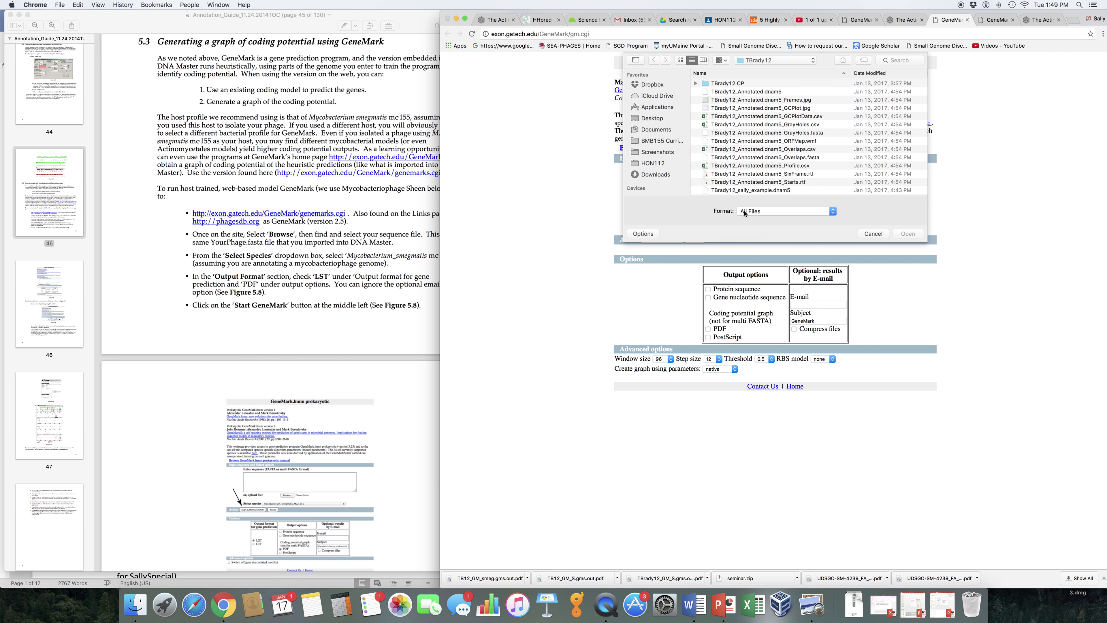
{"action": "scroll", "coordinate": [755, 153], "scroll_direction": "up", "scroll_amount": 2}
{"action": "left_click", "coordinate": [662, 141]}
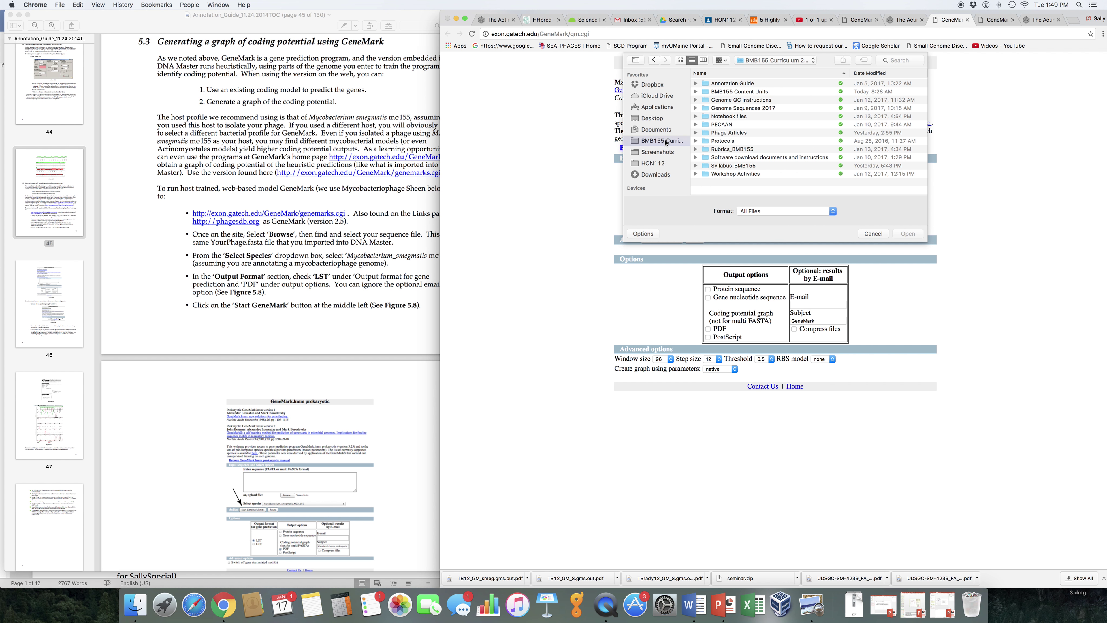
{"action": "left_click", "coordinate": [736, 109]}
{"action": "double_click", "coordinate": [736, 112]}
{"action": "double_click", "coordinate": [725, 93]}
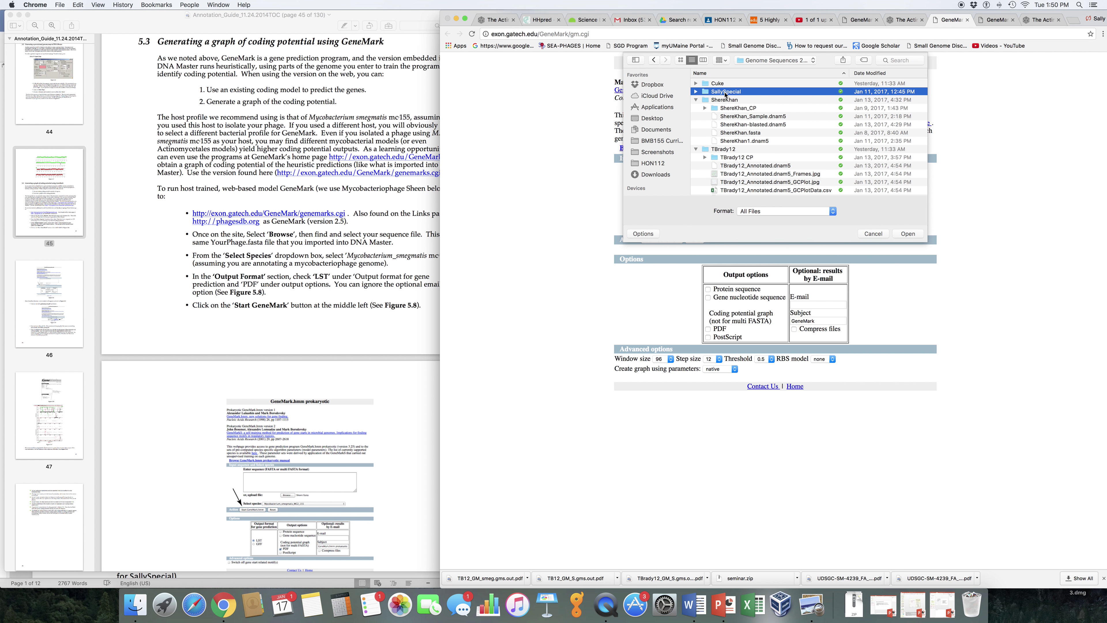
{"action": "scroll", "coordinate": [736, 151], "scroll_direction": "down", "scroll_amount": 1}
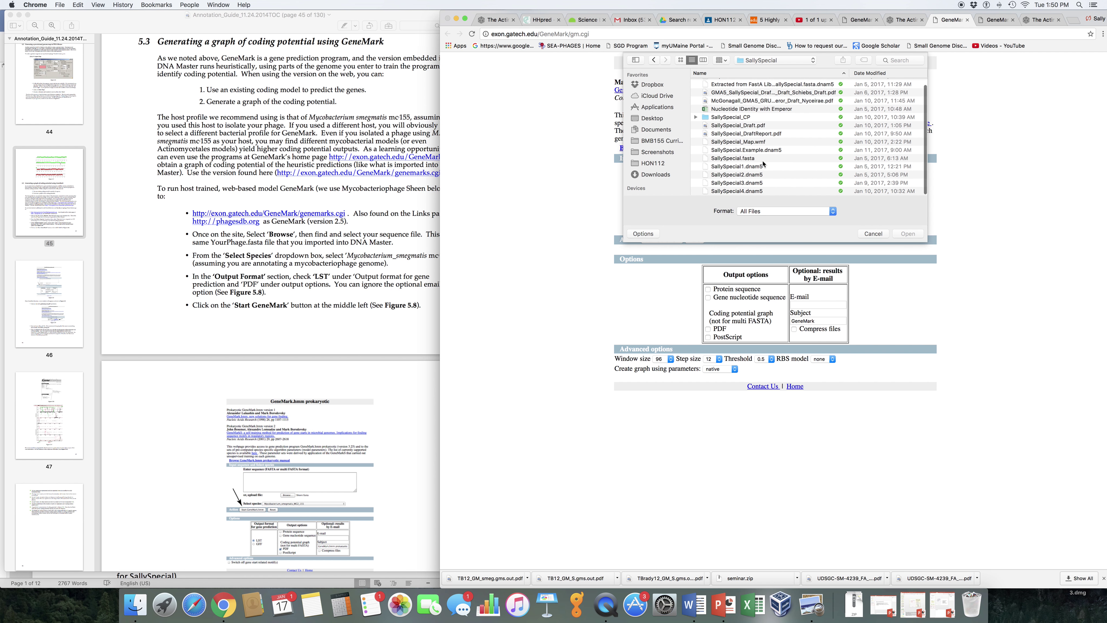
{"action": "left_click", "coordinate": [750, 160]}
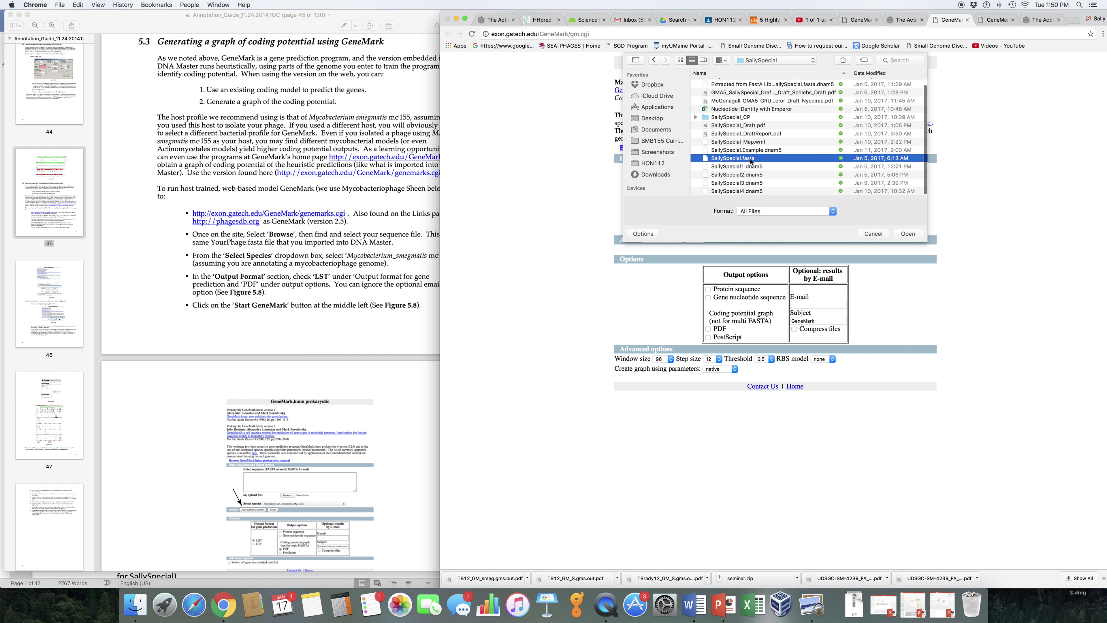
{"action": "left_click", "coordinate": [912, 235]}
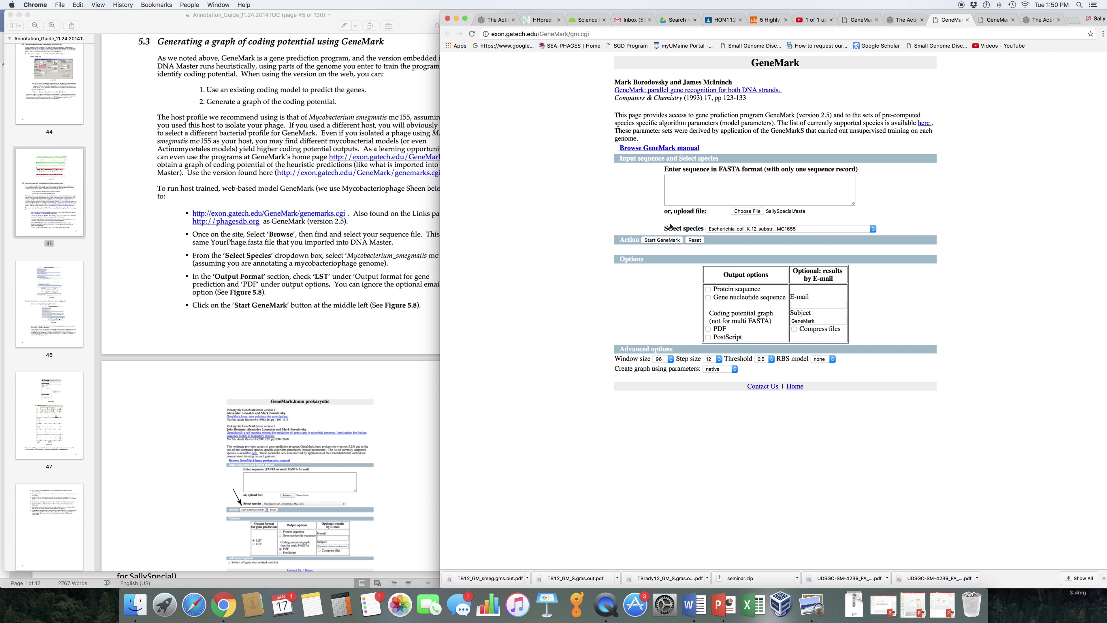
Pick Gordonia_bronchialis_DSM_43247 from the species model dropdown list
{"action": "left_click", "coordinate": [869, 229]}
{"action": "scroll", "coordinate": [811, 427], "scroll_direction": "down", "scroll_amount": 5}
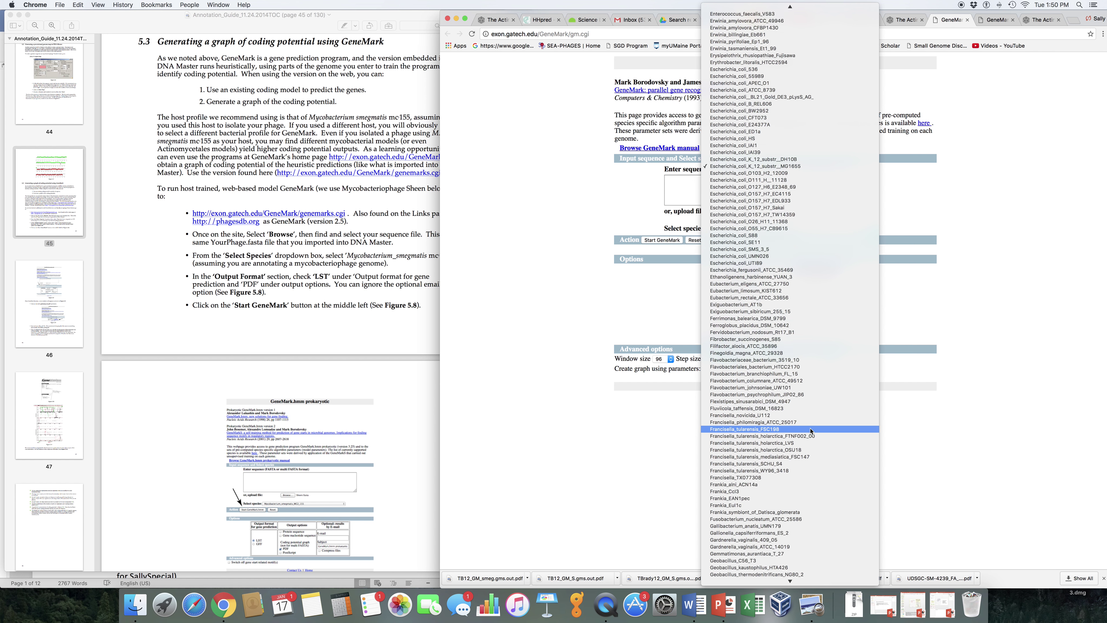
{"action": "scroll", "coordinate": [811, 430], "scroll_direction": "down", "scroll_amount": 15}
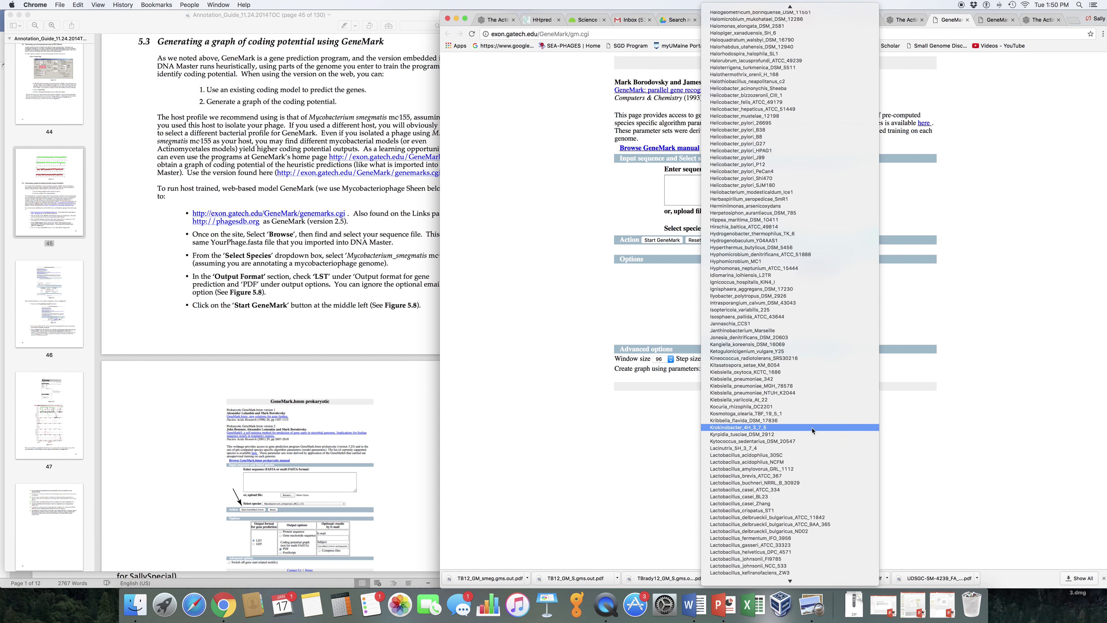
{"action": "scroll", "coordinate": [813, 430], "scroll_direction": "down", "scroll_amount": 15}
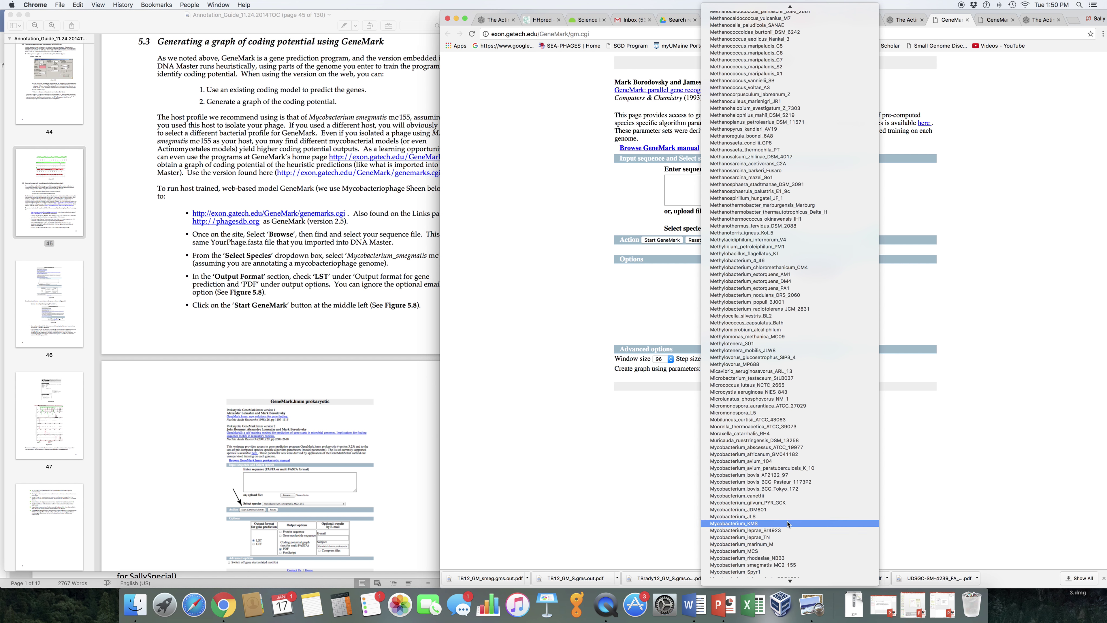
{"action": "scroll", "coordinate": [745, 81], "scroll_direction": "up", "scroll_amount": 15}
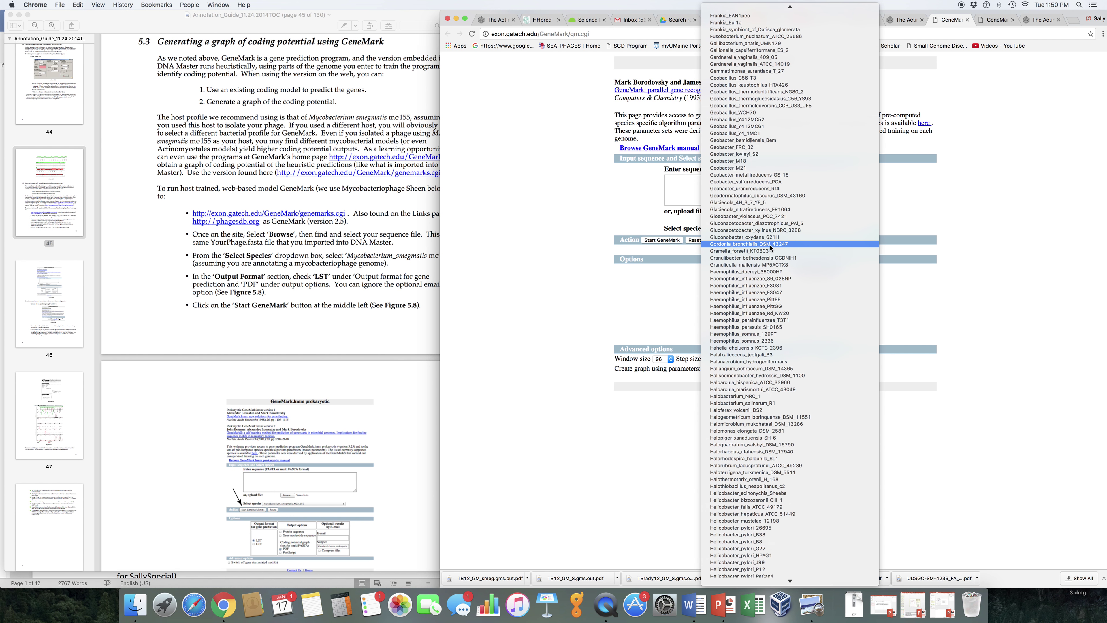
{"action": "left_click", "coordinate": [770, 244]}
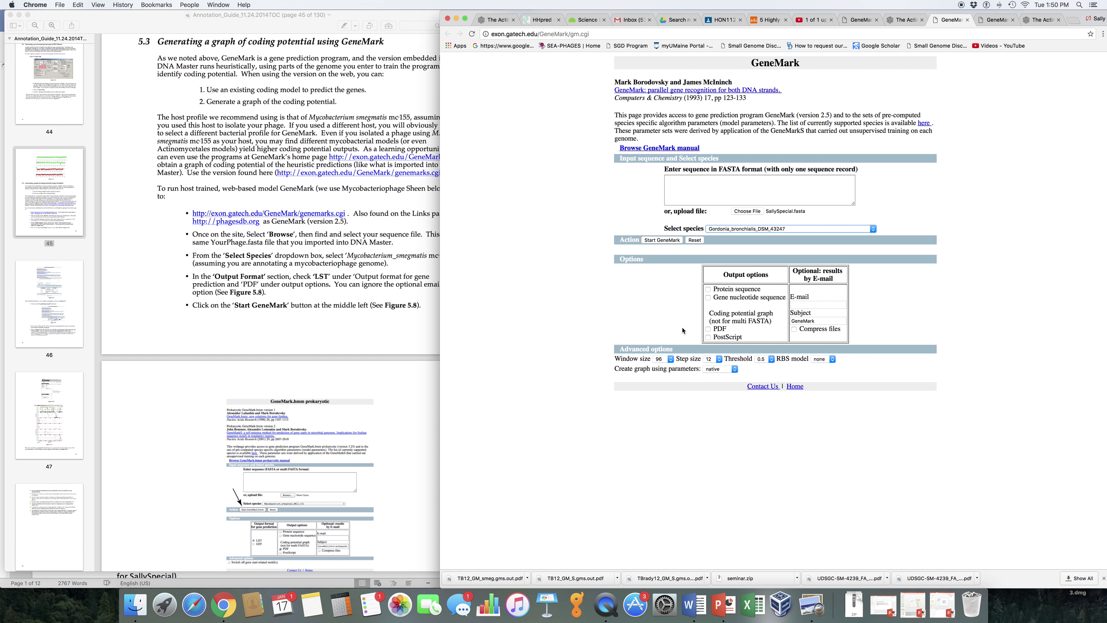
Request a PDF coding-potential graph e-mailed to your address, start GeneMark, and go to the inbox
{"action": "left_click", "coordinate": [708, 329]}
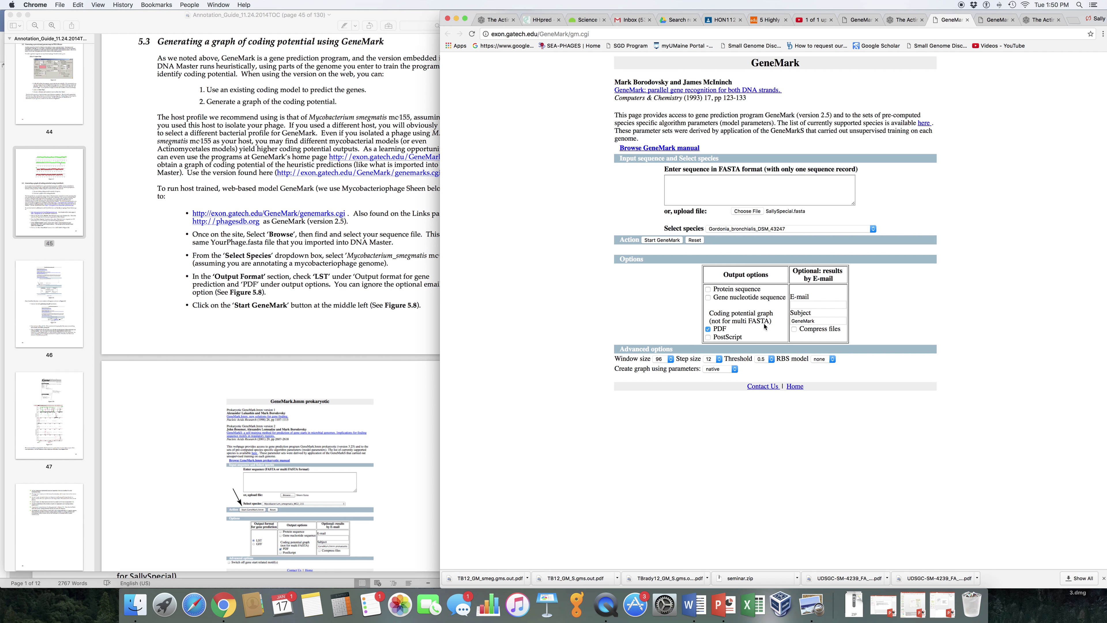
{"action": "left_click", "coordinate": [811, 306]}
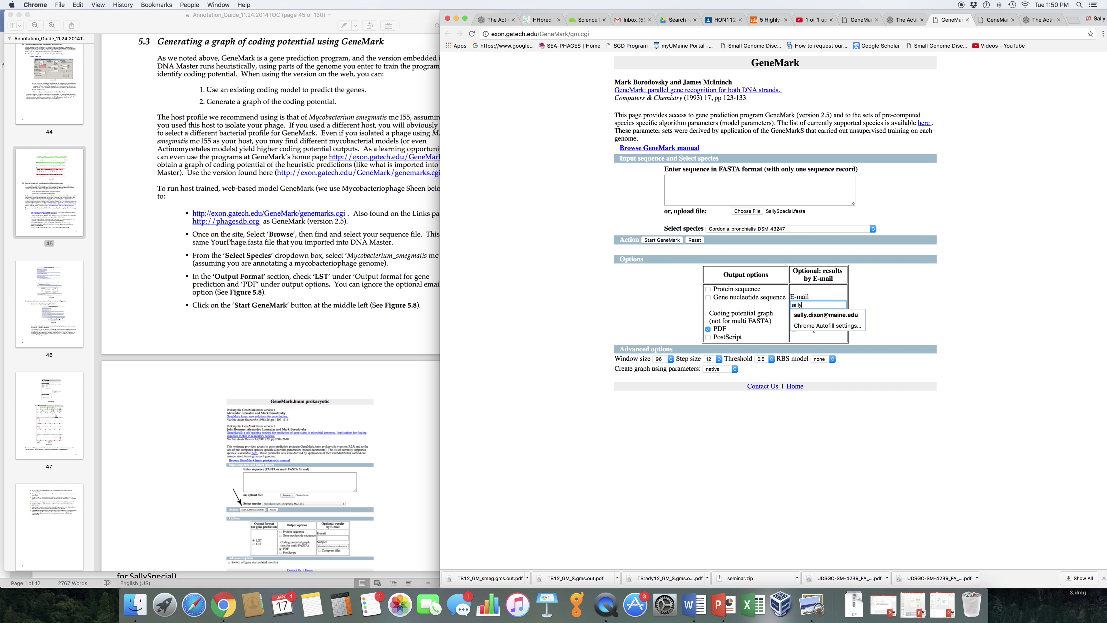
{"action": "left_click", "coordinate": [919, 298]}
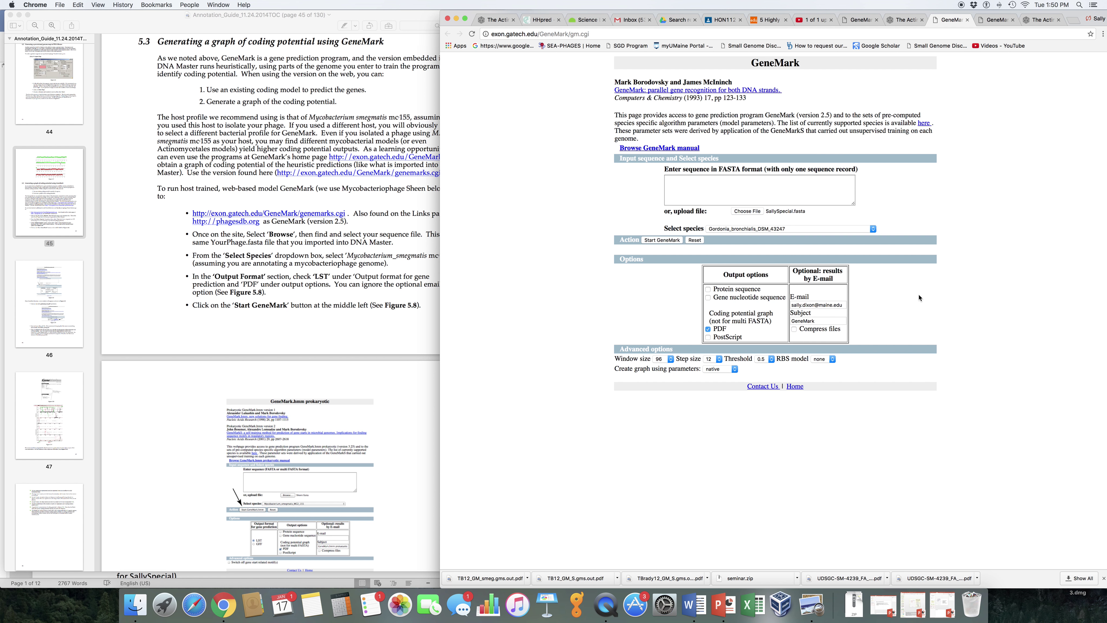
{"action": "left_click", "coordinate": [658, 240]}
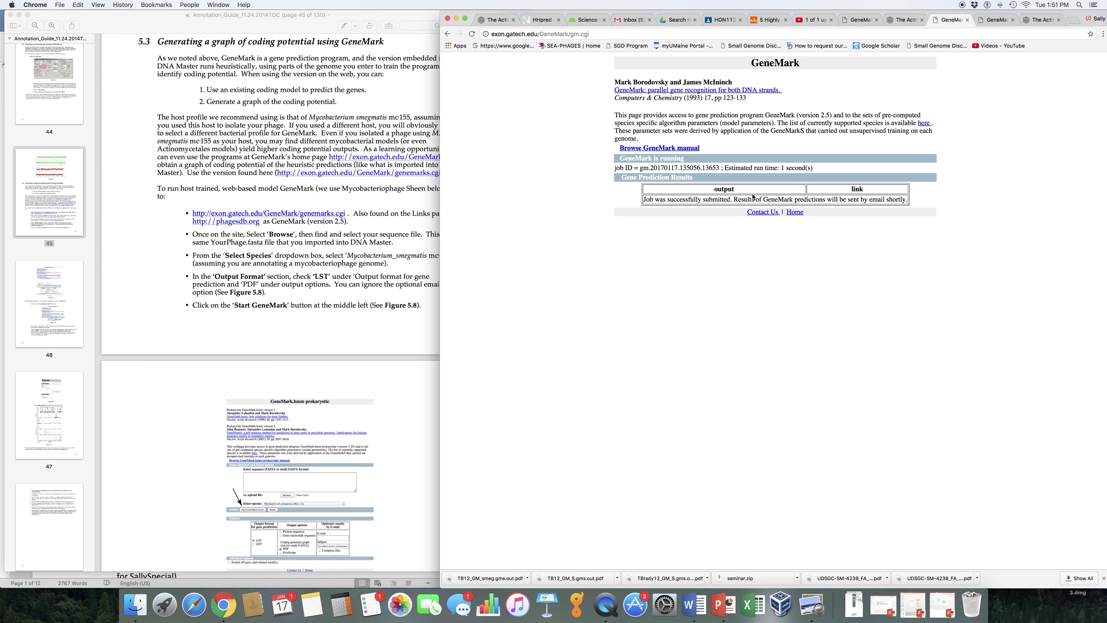
{"action": "left_click", "coordinate": [633, 20]}
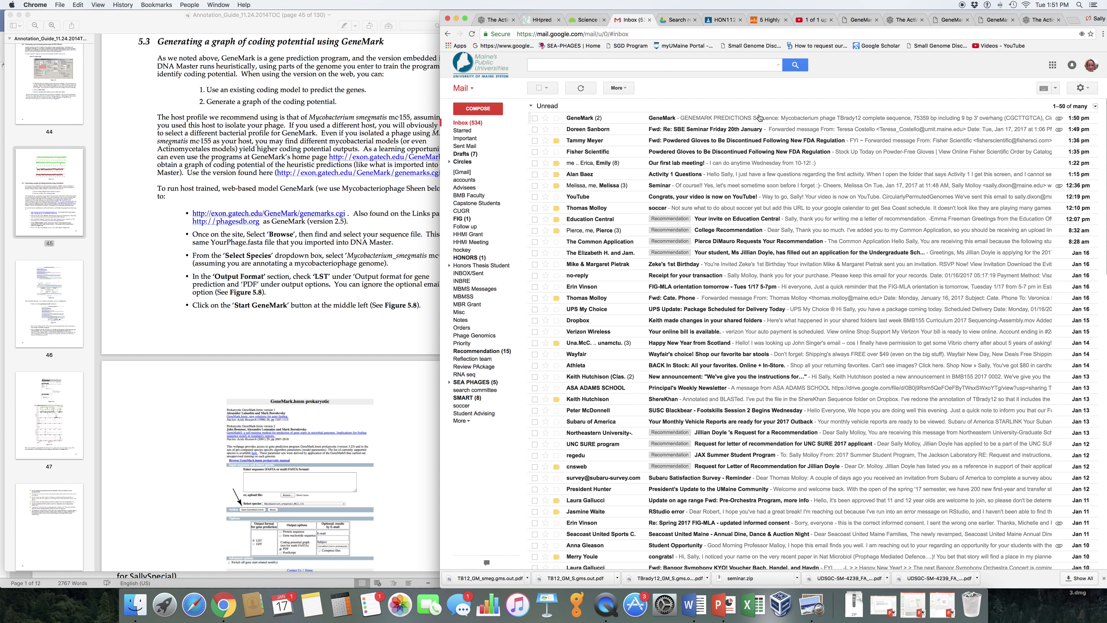
Preview the 9-page SallySpecial gm.out.pdf from the GeneMark email and download it
{"action": "left_click", "coordinate": [737, 122]}
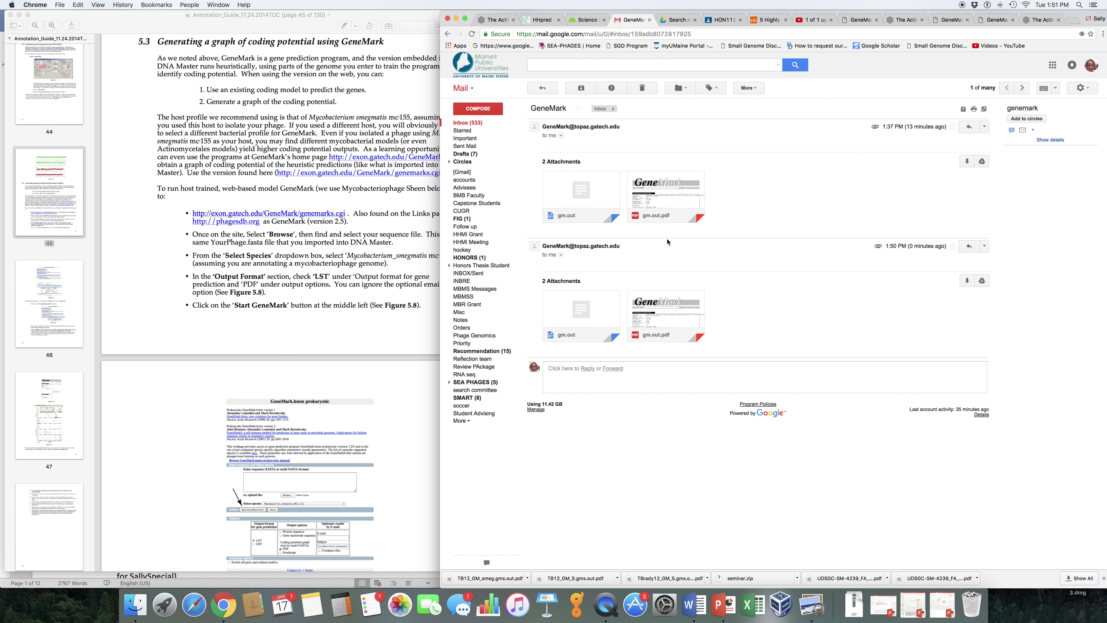
{"action": "left_click", "coordinate": [670, 315]}
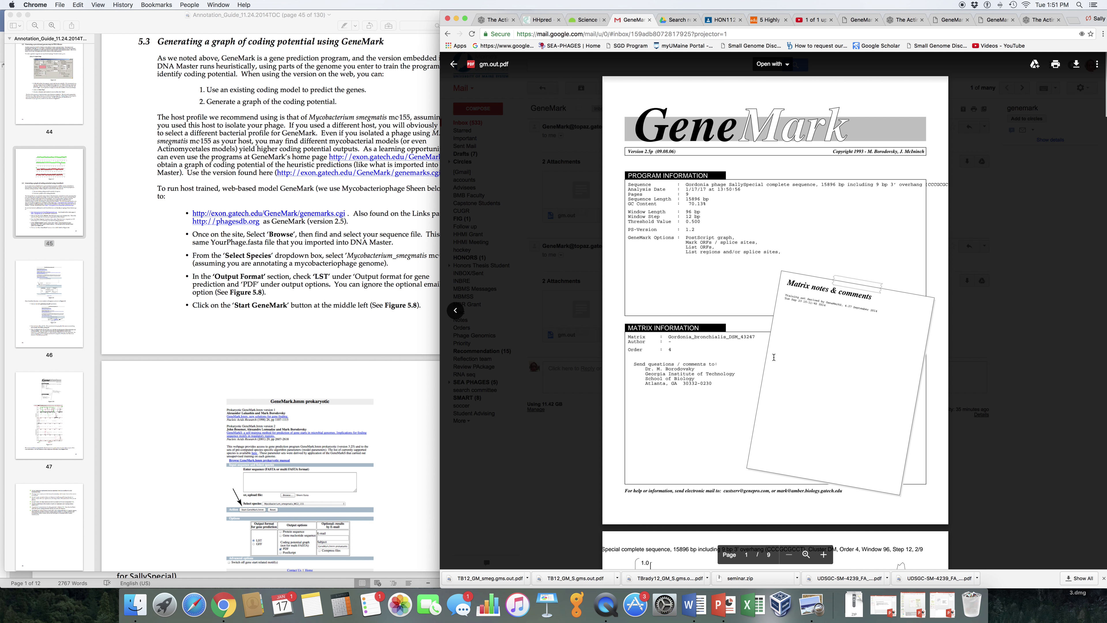
{"action": "scroll", "coordinate": [773, 357], "scroll_direction": "down", "scroll_amount": 20}
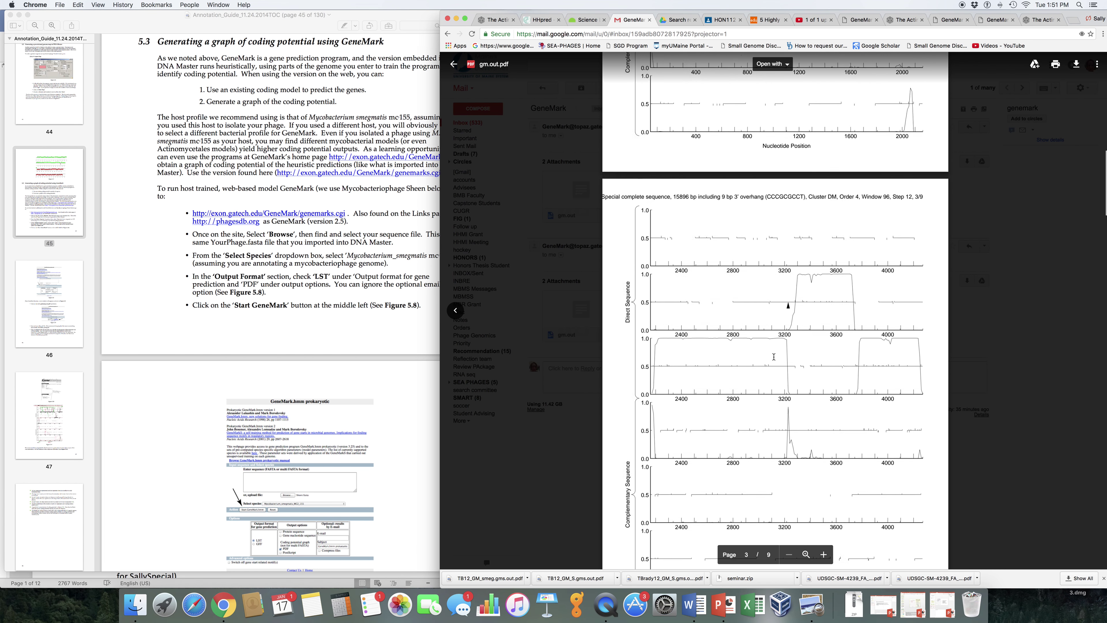
{"action": "scroll", "coordinate": [774, 357], "scroll_direction": "down", "scroll_amount": 20}
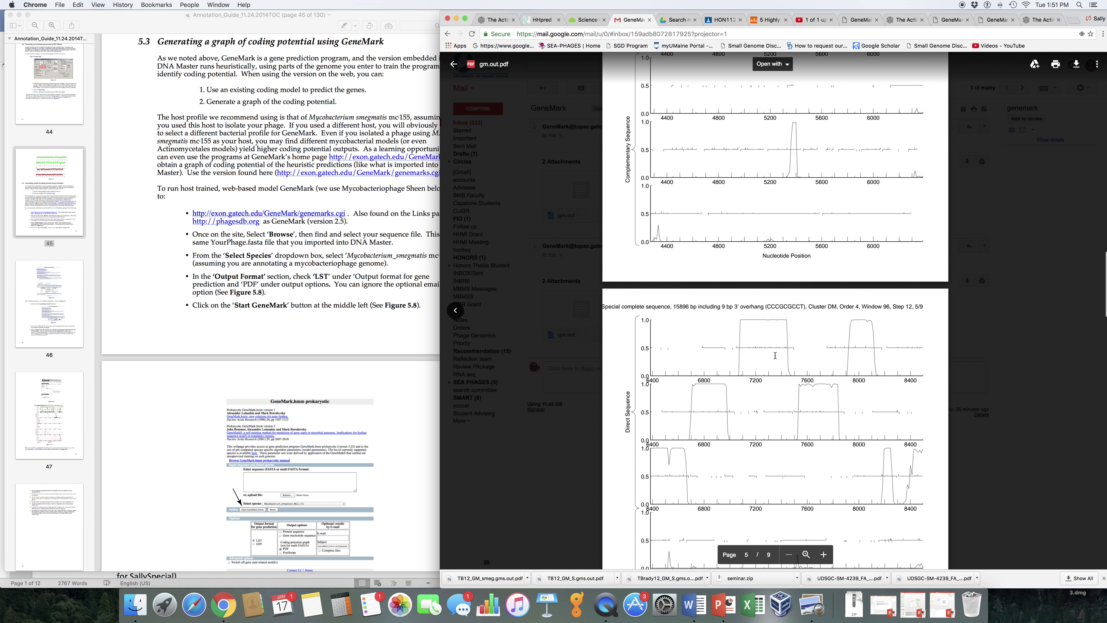
{"action": "scroll", "coordinate": [775, 355], "scroll_direction": "up", "scroll_amount": 20}
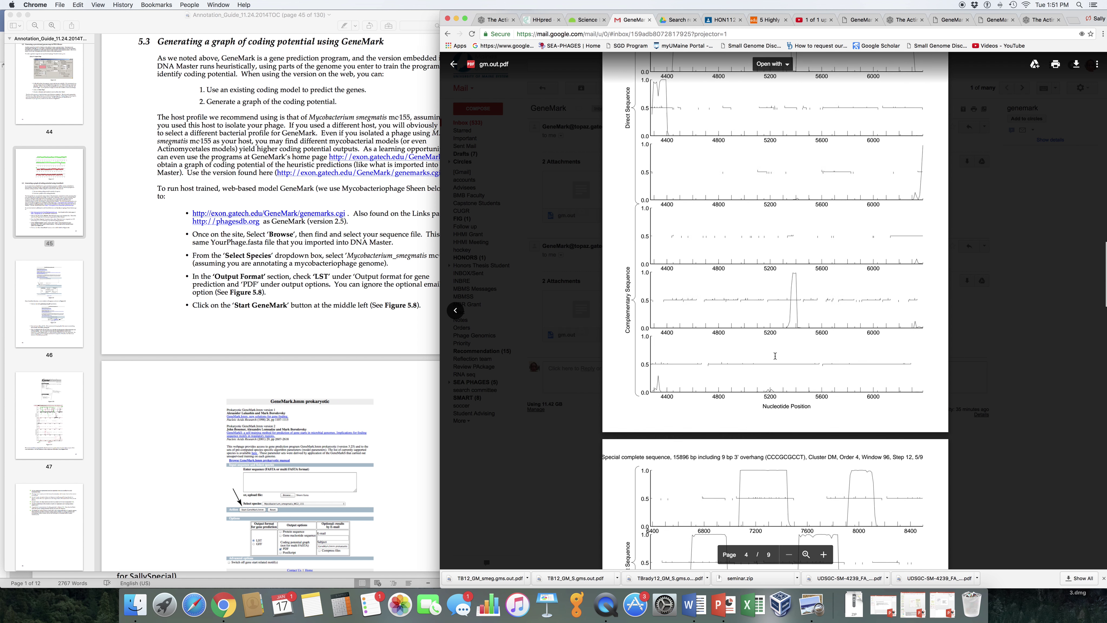
{"action": "left_click", "coordinate": [1076, 65]}
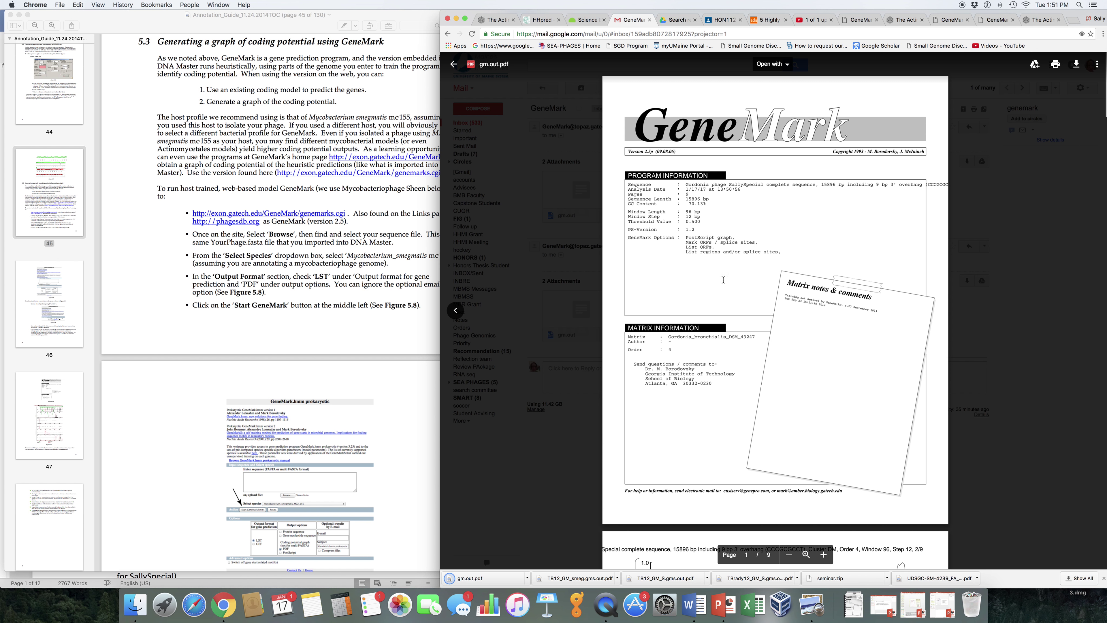